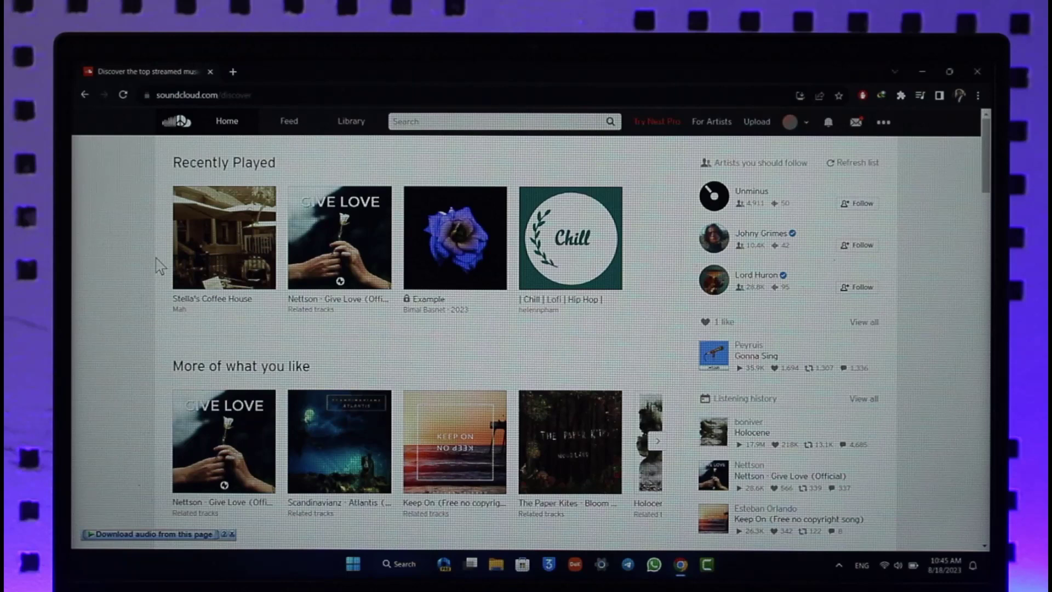
Step: Go to your own SoundCloud profile page from the account avatar menu
{"action": "left_click", "coordinate": [808, 135]}
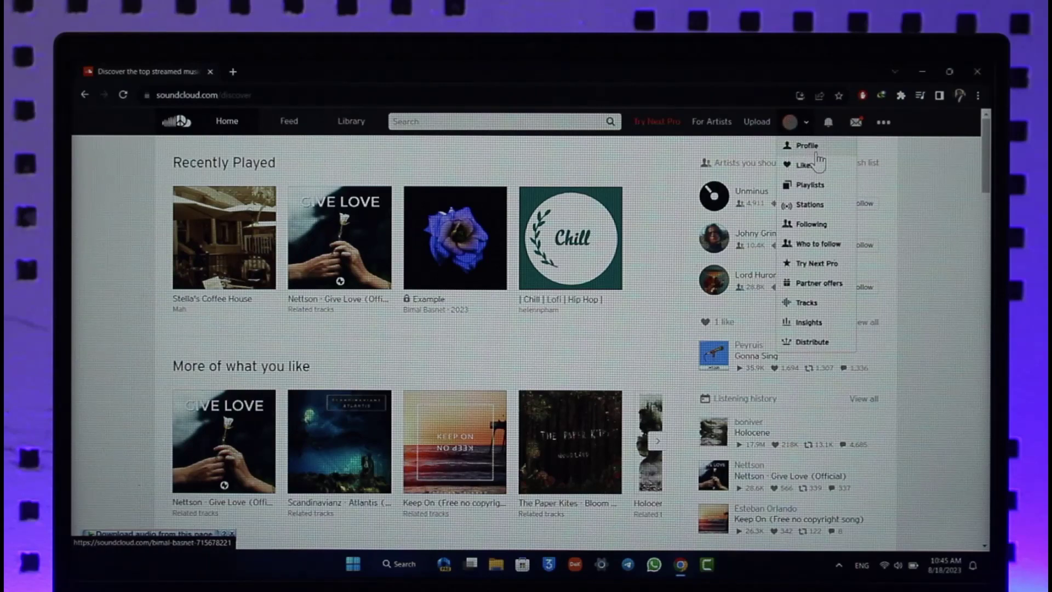
{"action": "left_click", "coordinate": [814, 153]}
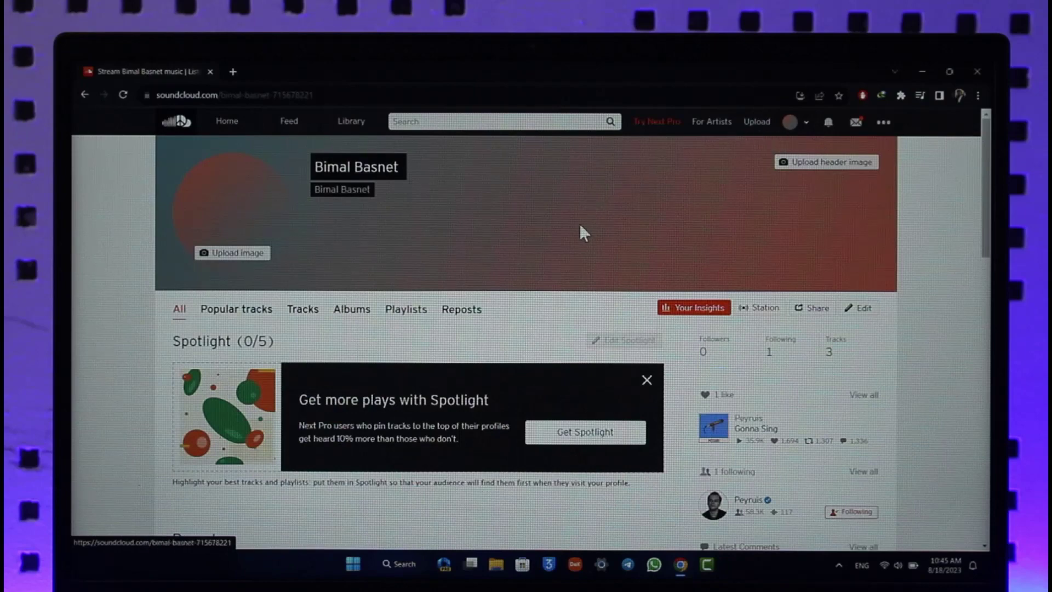
{"action": "scroll", "coordinate": [581, 233], "scroll_direction": "down", "scroll_amount": 2}
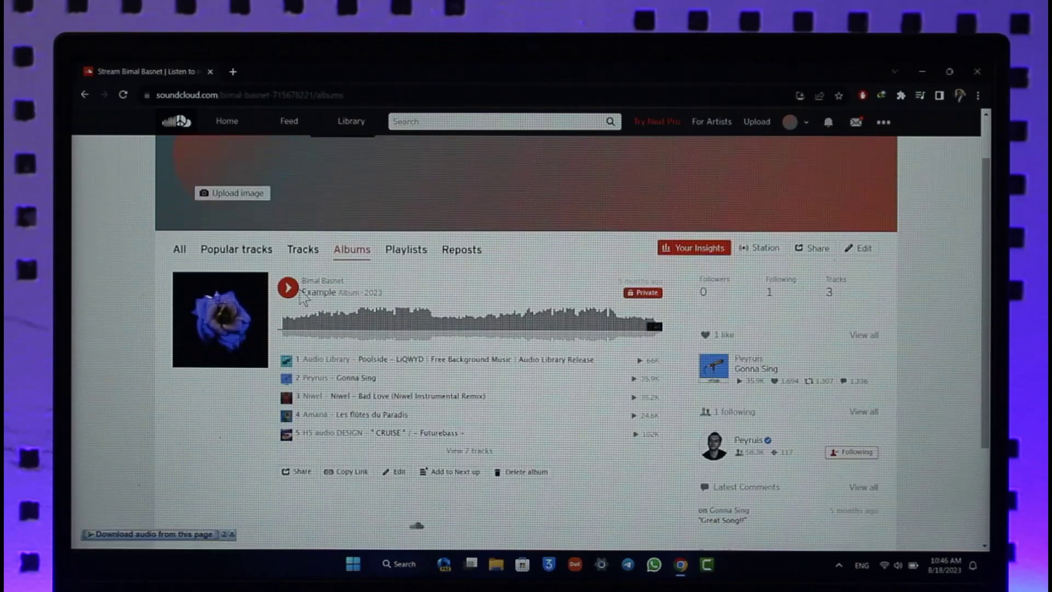
{"action": "scroll", "coordinate": [347, 308], "scroll_direction": "down", "scroll_amount": 2}
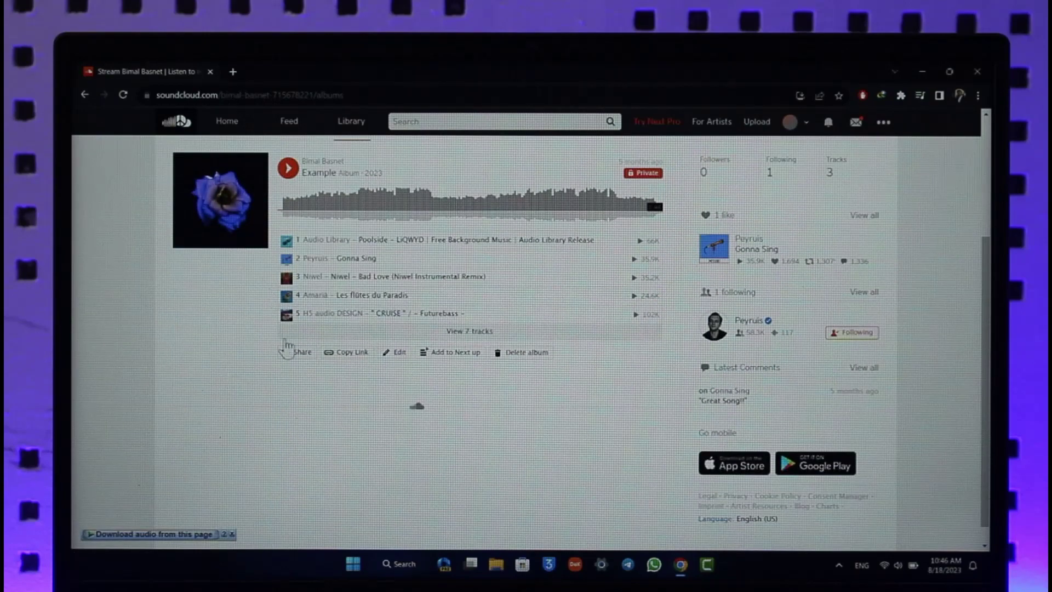
{"action": "scroll", "coordinate": [289, 345], "scroll_direction": "up", "scroll_amount": 1}
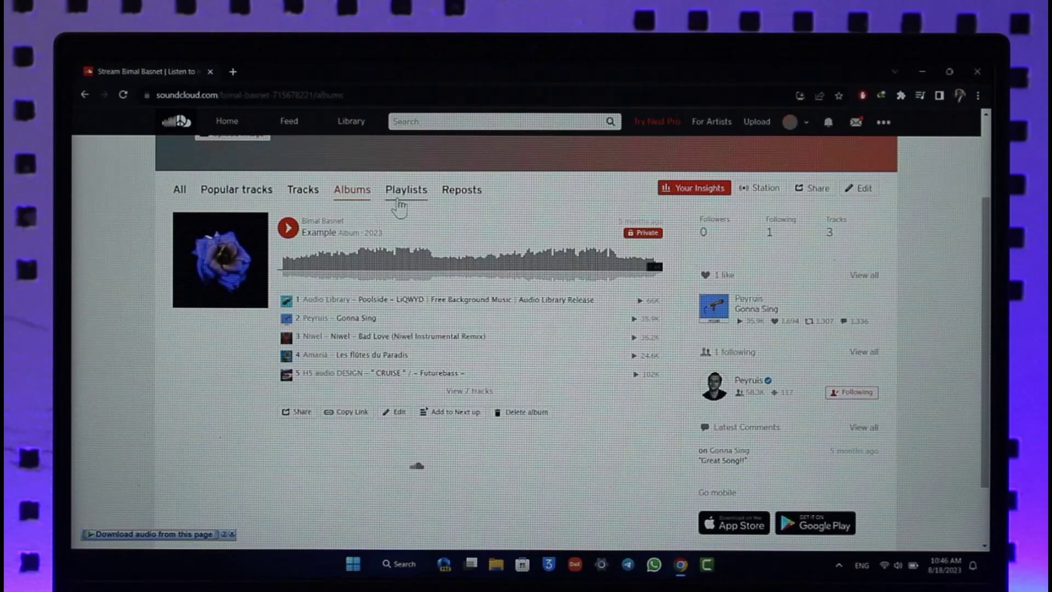
Step: Show the profile's Playlists tab and open the Demo playlist's page
{"action": "left_click", "coordinate": [405, 194]}
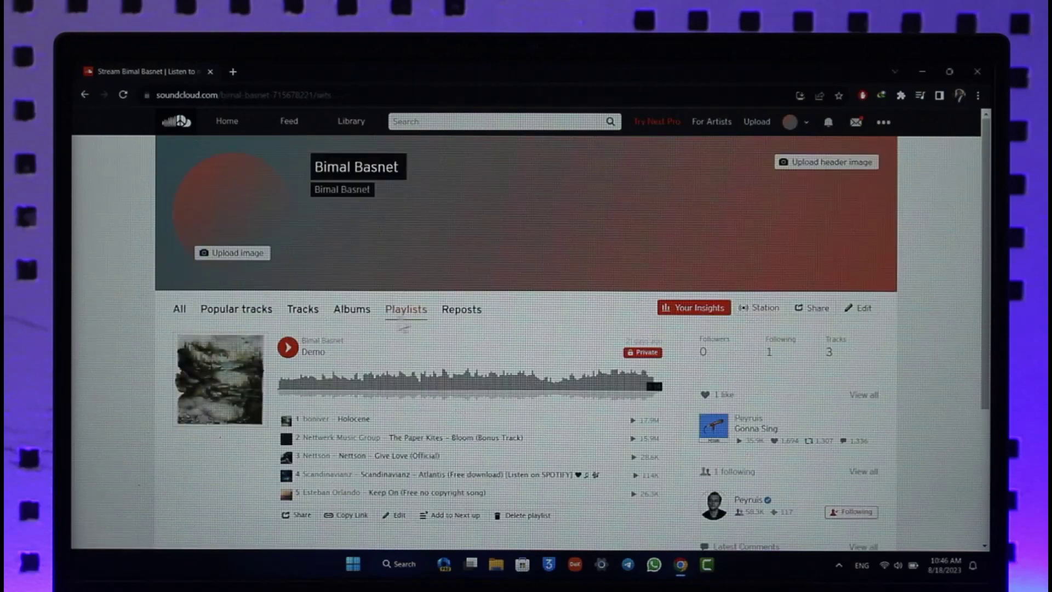
{"action": "scroll", "coordinate": [393, 322], "scroll_direction": "down", "scroll_amount": 2}
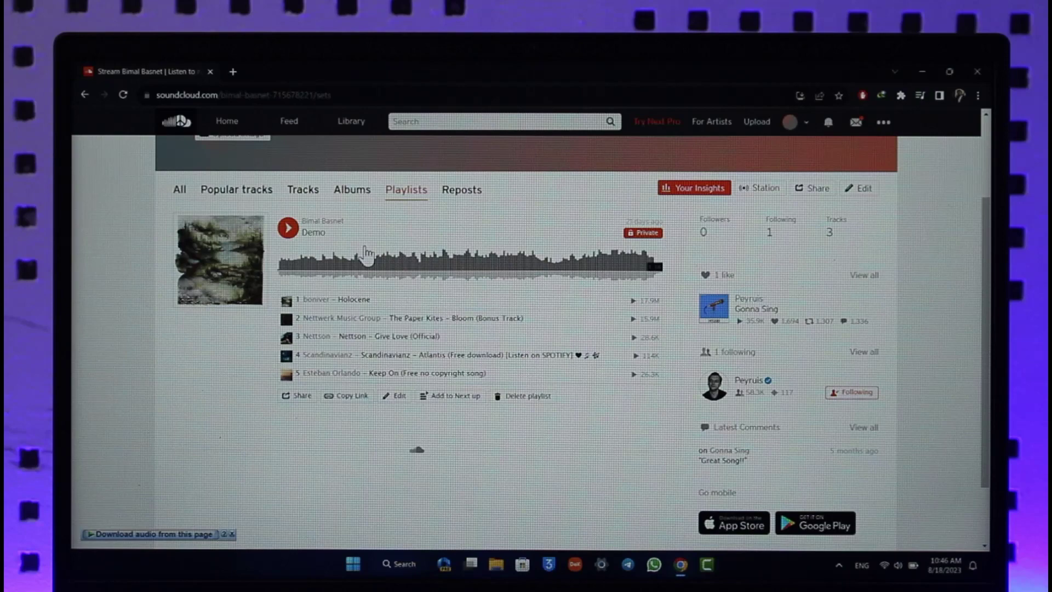
{"action": "left_click", "coordinate": [318, 239]}
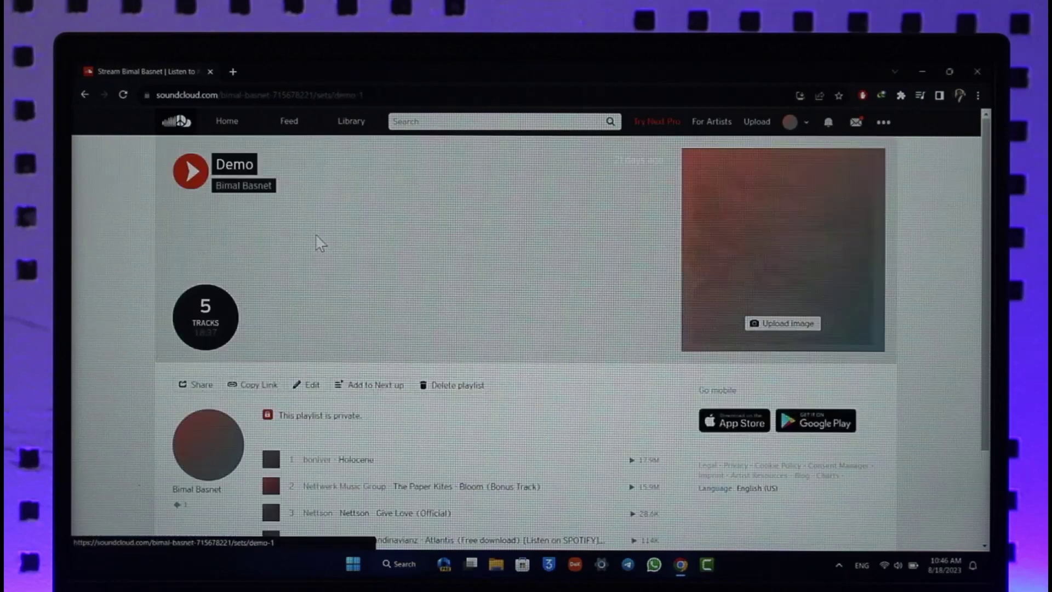
{"action": "scroll", "coordinate": [461, 280], "scroll_direction": "down", "scroll_amount": 3}
{"action": "scroll", "coordinate": [471, 300], "scroll_direction": "up", "scroll_amount": 2}
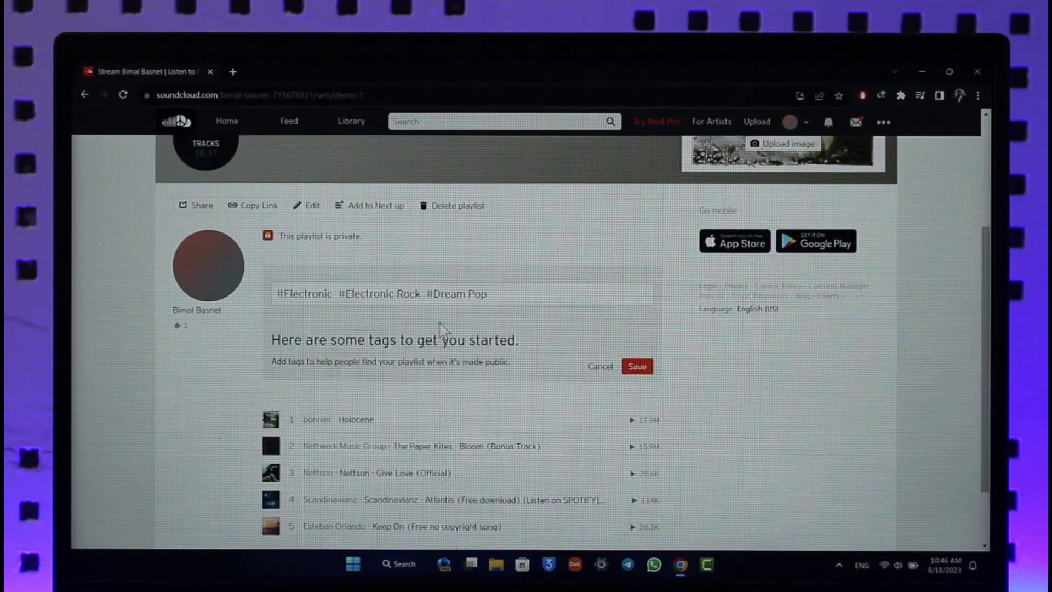
{"action": "scroll", "coordinate": [460, 346], "scroll_direction": "down", "scroll_amount": 2}
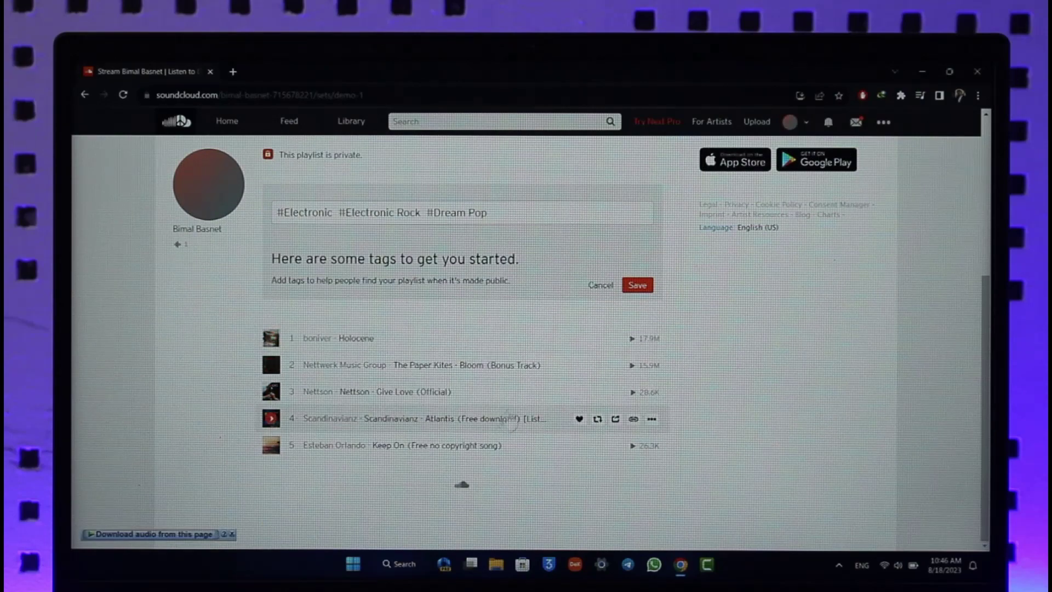
{"action": "scroll", "coordinate": [531, 395], "scroll_direction": "up", "scroll_amount": 2}
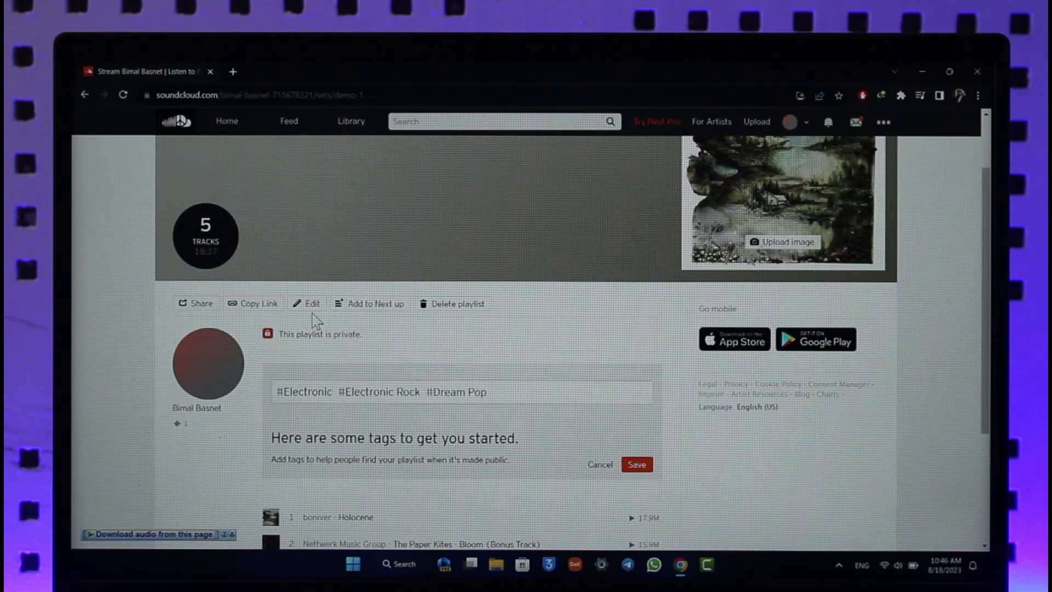
Step: Open the Demo playlist's edit form and choose Album as its playlist type
{"action": "left_click", "coordinate": [314, 306]}
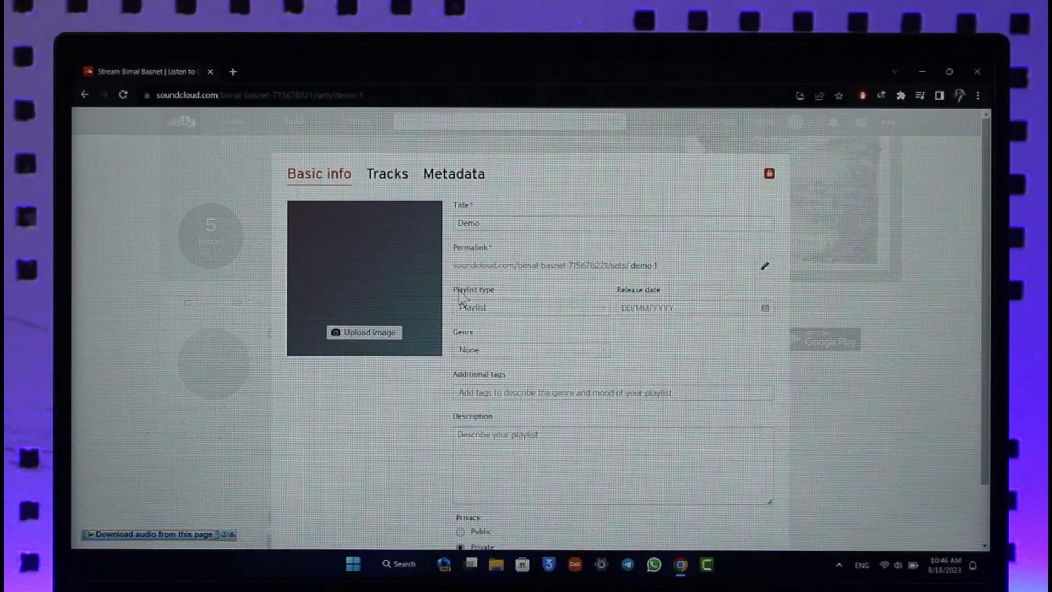
{"action": "left_click_drag", "start_coordinate": [455, 289], "coordinate": [528, 299]}
{"action": "left_click", "coordinate": [529, 298]}
{"action": "left_click", "coordinate": [589, 313]}
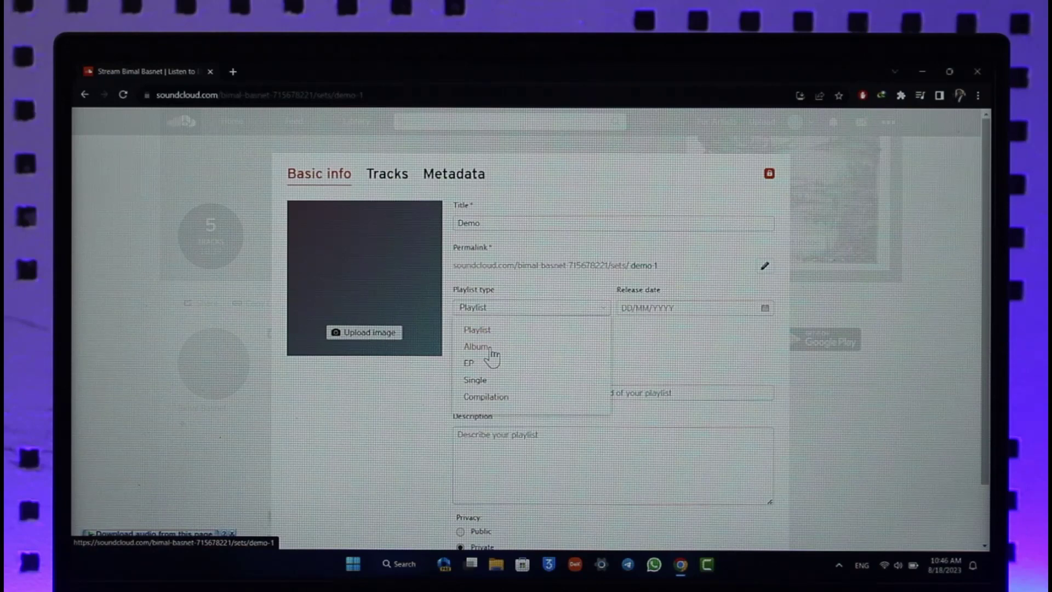
{"action": "left_click", "coordinate": [481, 348]}
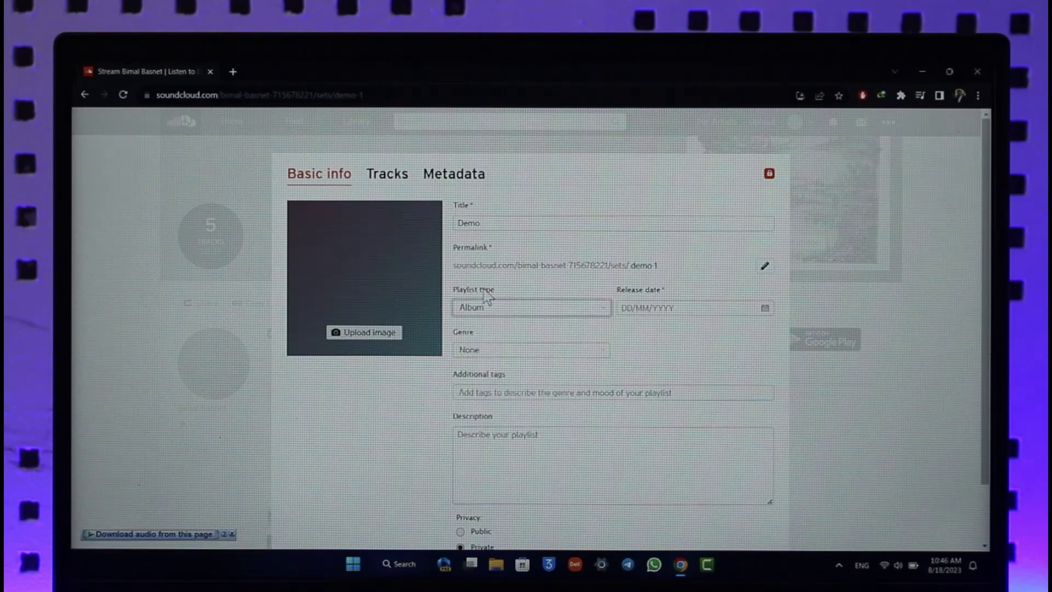
{"action": "scroll", "coordinate": [515, 346], "scroll_direction": "down", "scroll_amount": 2}
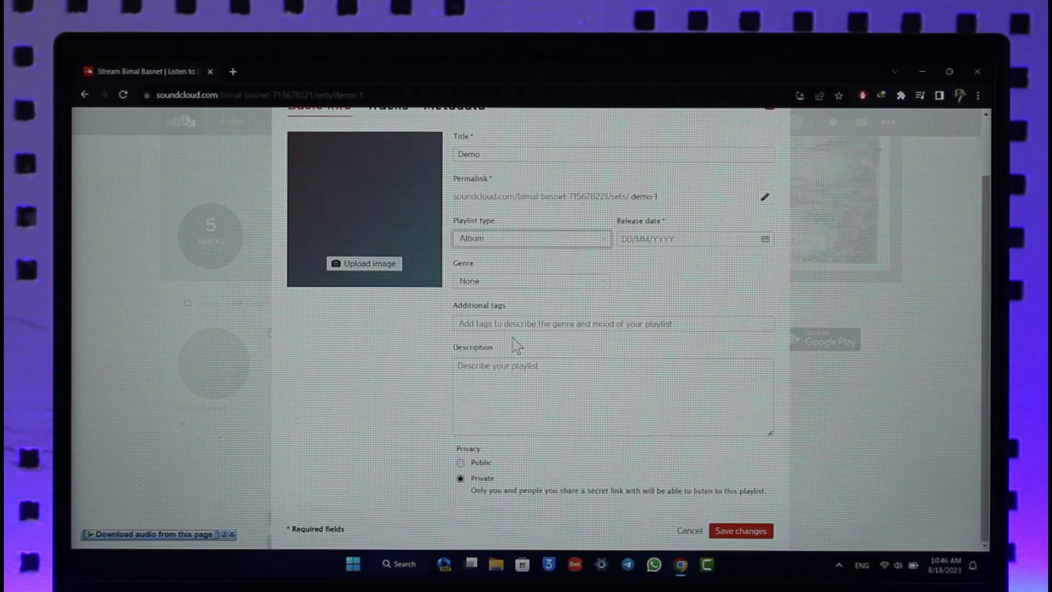
Step: Switch privacy to Public then back to Private, try saving, and open the release date calendar
{"action": "left_click", "coordinate": [462, 464]}
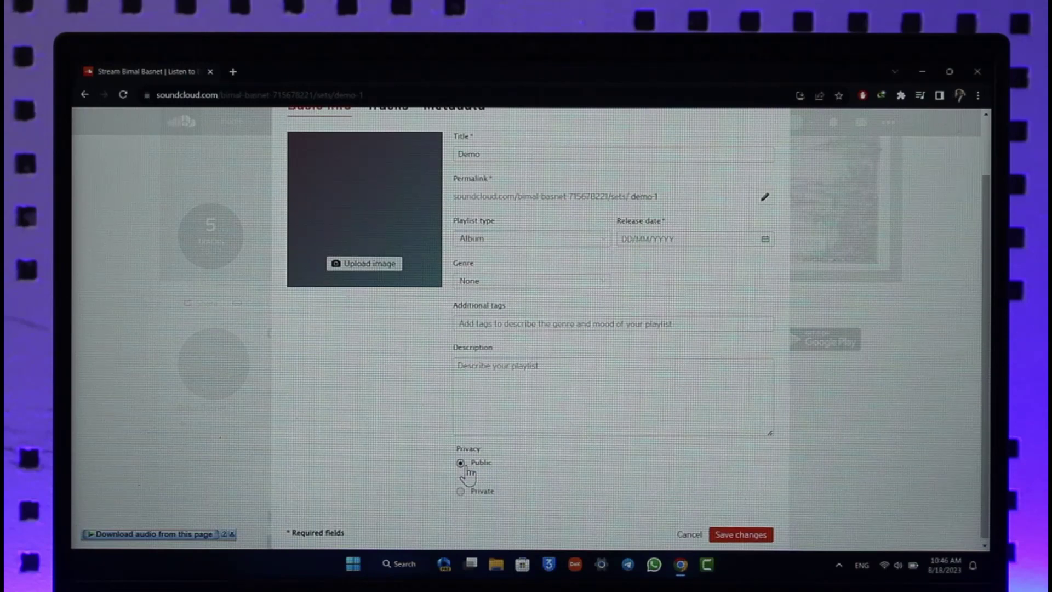
{"action": "left_click", "coordinate": [466, 493]}
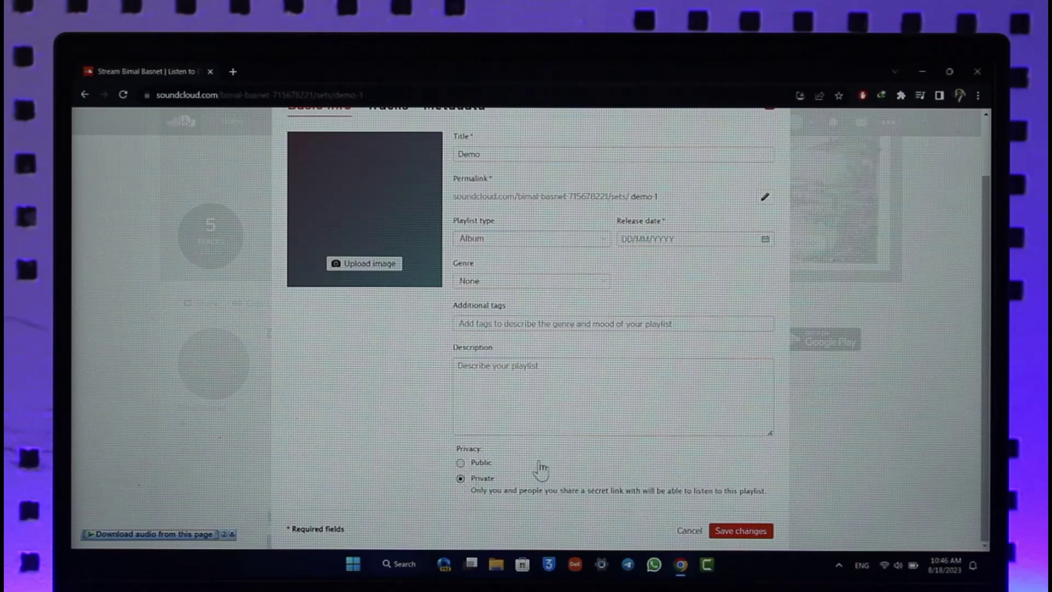
{"action": "left_click", "coordinate": [745, 531]}
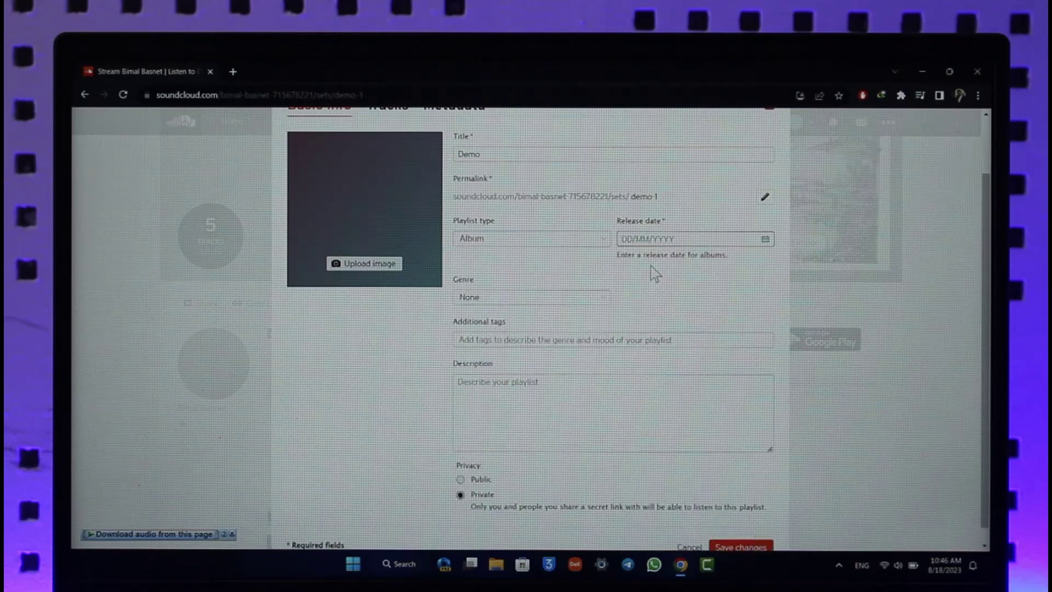
{"action": "scroll", "coordinate": [650, 276], "scroll_direction": "up", "scroll_amount": 1}
{"action": "left_click", "coordinate": [675, 298]}
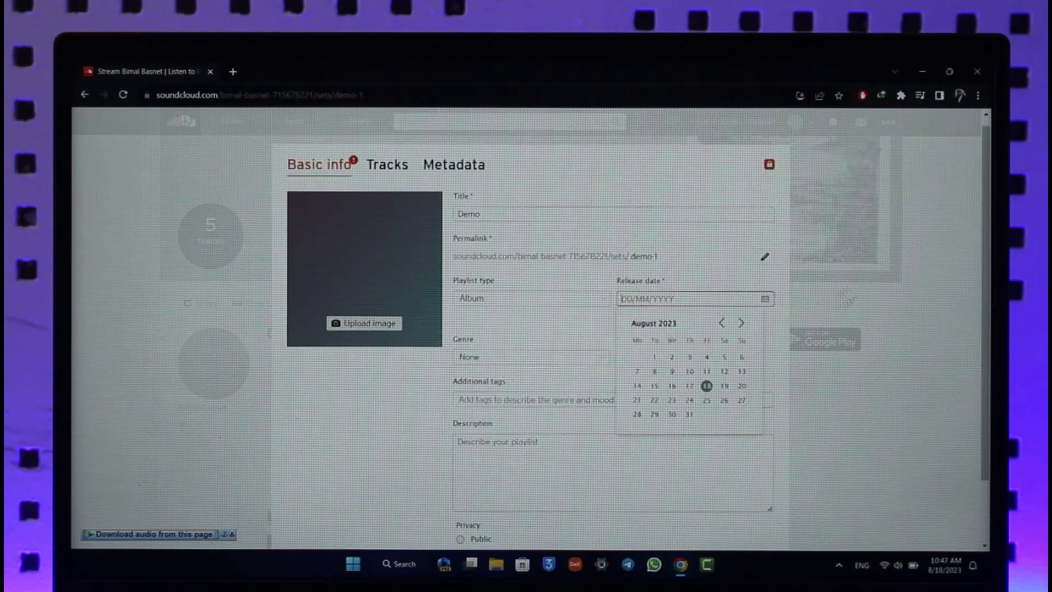
{"action": "scroll", "coordinate": [769, 491], "scroll_direction": "down", "scroll_amount": 2}
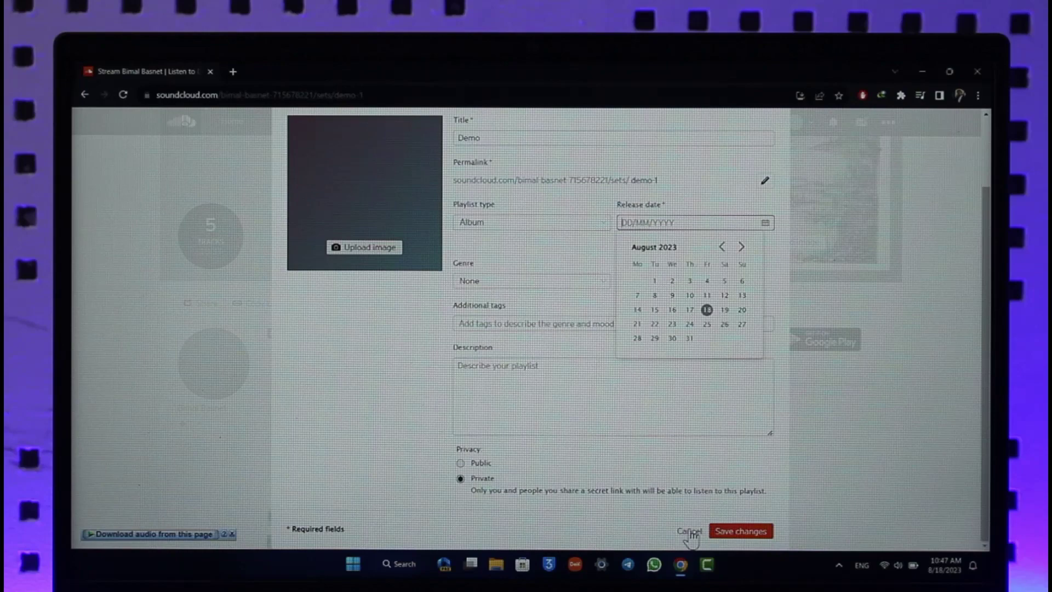
{"action": "scroll", "coordinate": [740, 526], "scroll_direction": "down", "scroll_amount": 2}
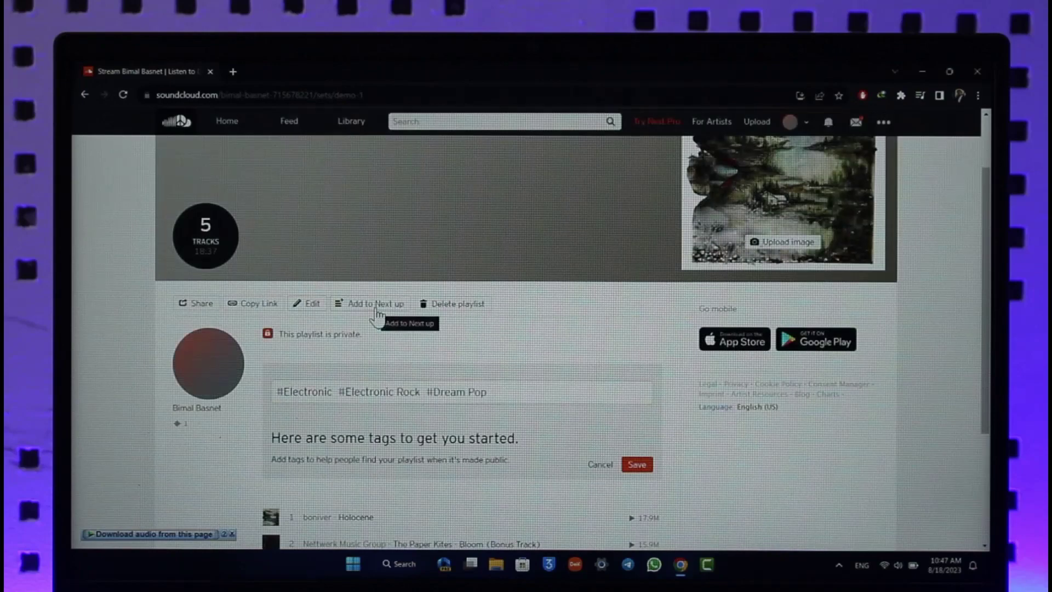